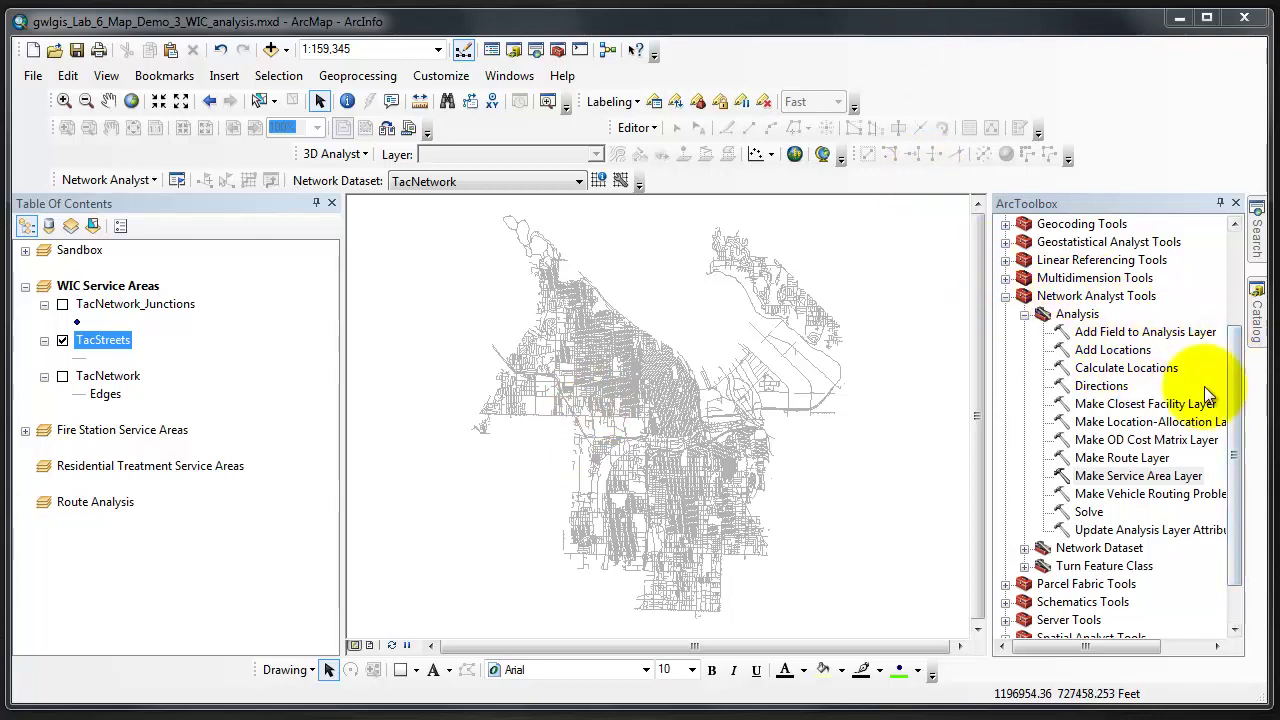
Open the Make Service Area Layer tool from Network Analyst Tools > Analysis in ArcToolbox.
mouse_move(1240, 437)
mouse_down()
mouse_move(1249, 286)
mouse_move(1224, 456)
mouse_up()
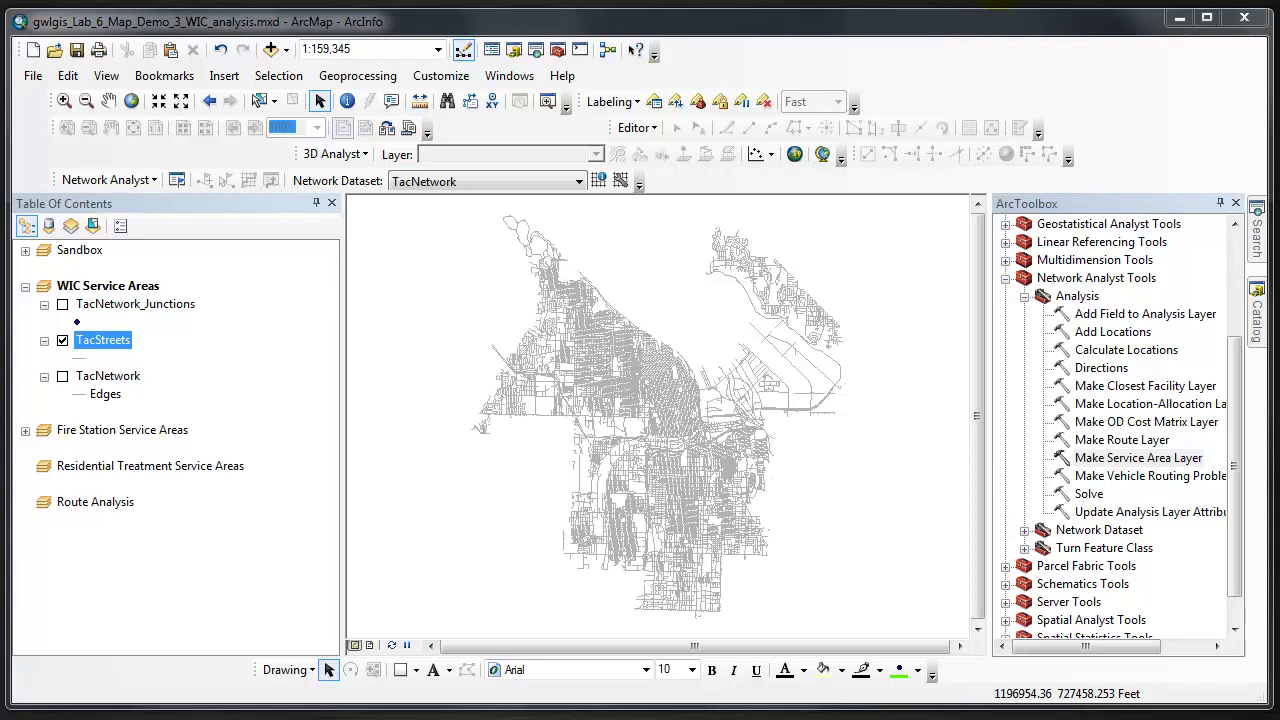
click(1093, 465)
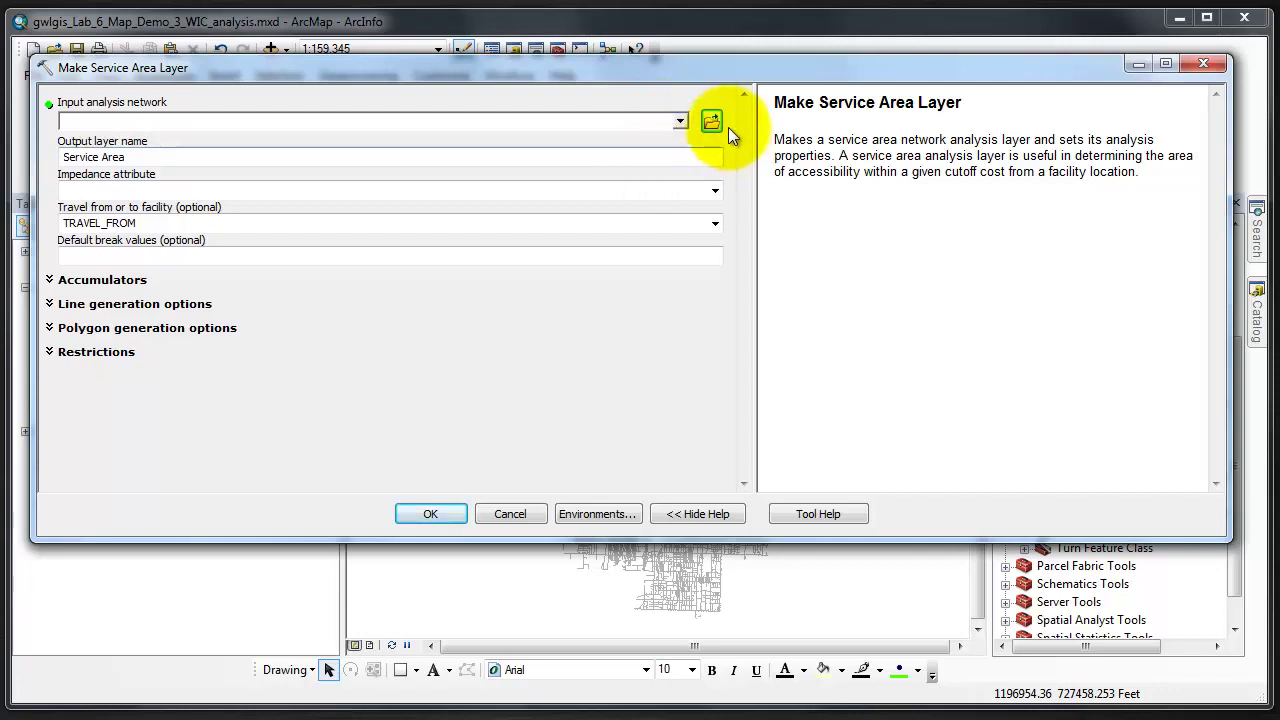
Use TacNetwork, output WIC_SA_WalkTime, WalkTime impedance, travel to facilities, and breaks 1 5 10.
click(681, 122)
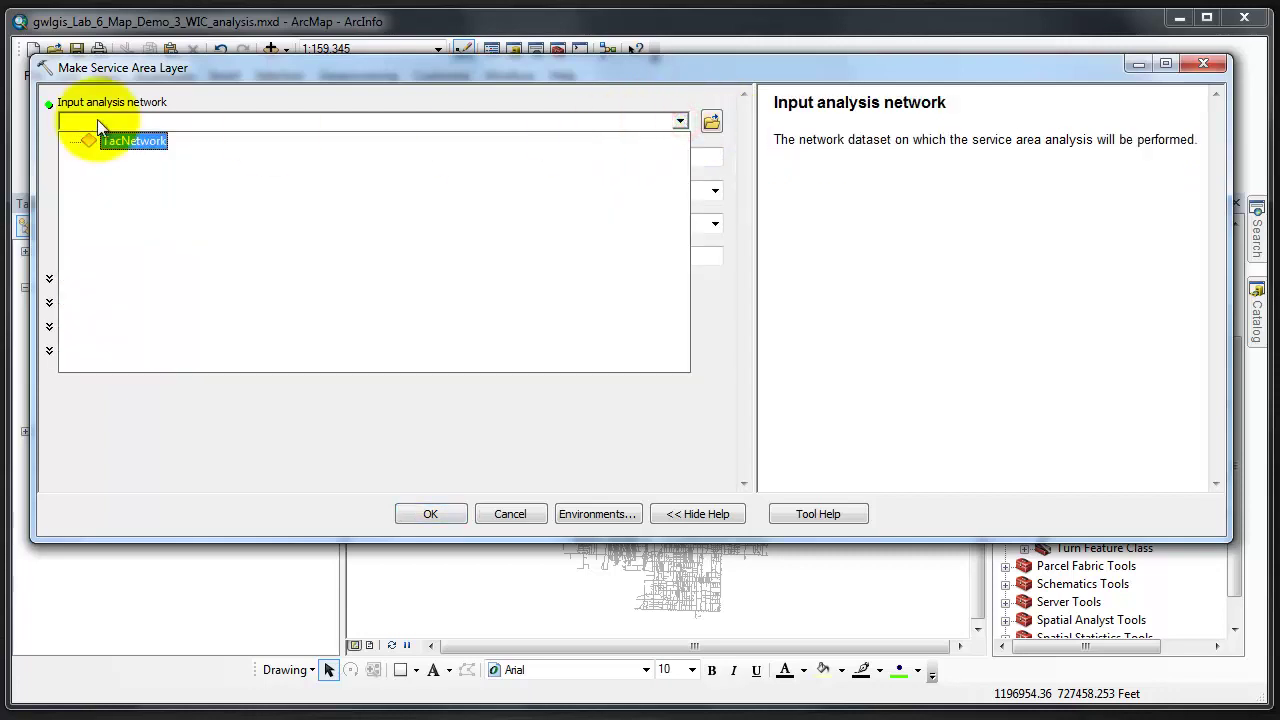
click(136, 142)
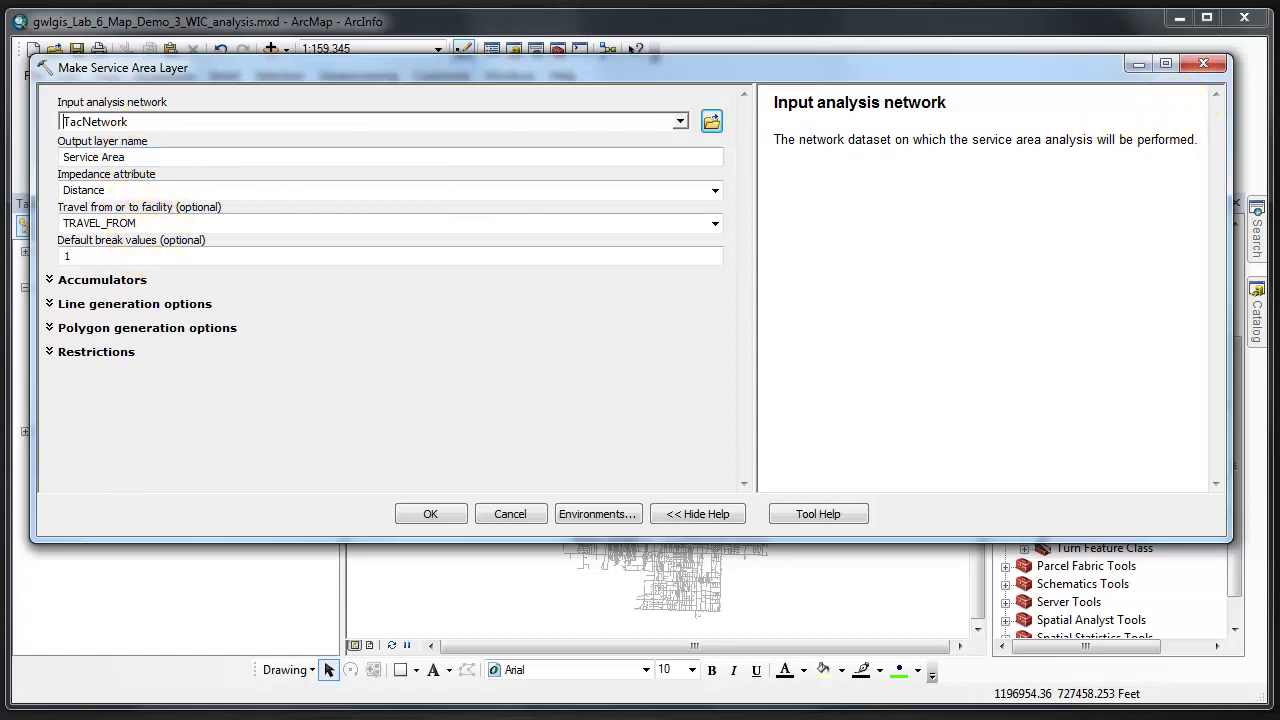
drag(195, 156, 55, 158)
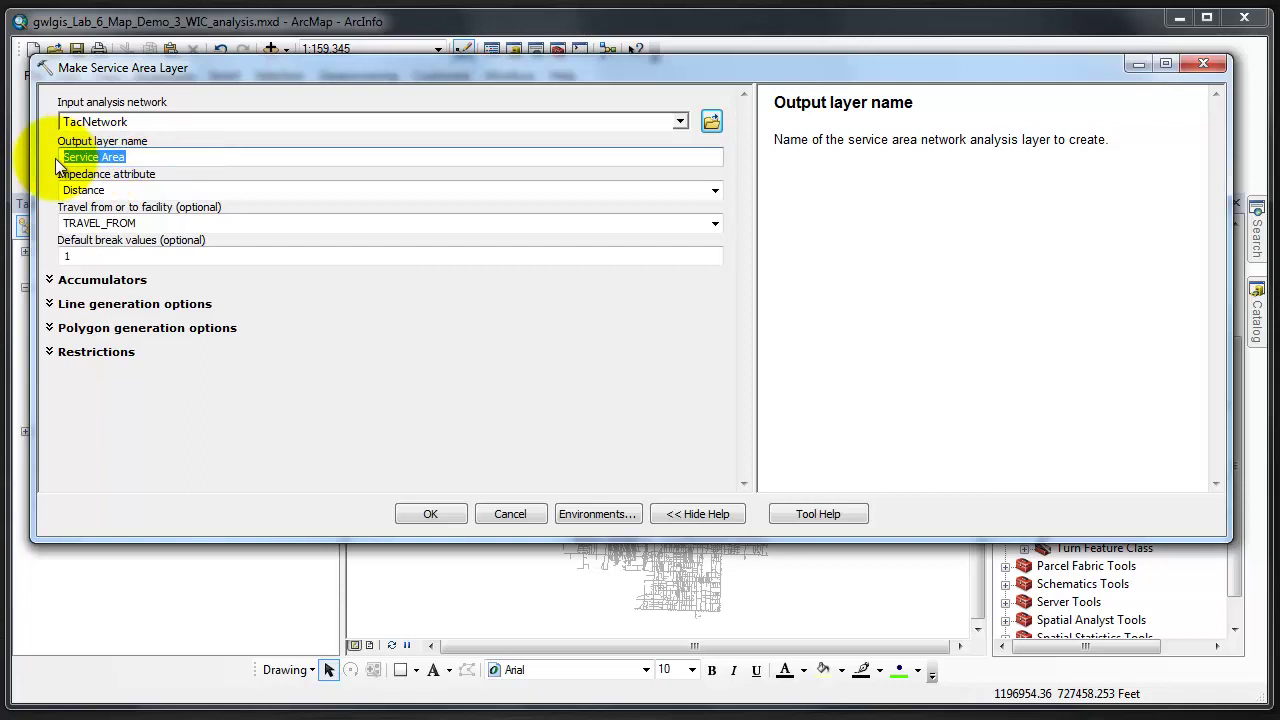
text(WIC_)
text(SA_W)
text(alkTime)
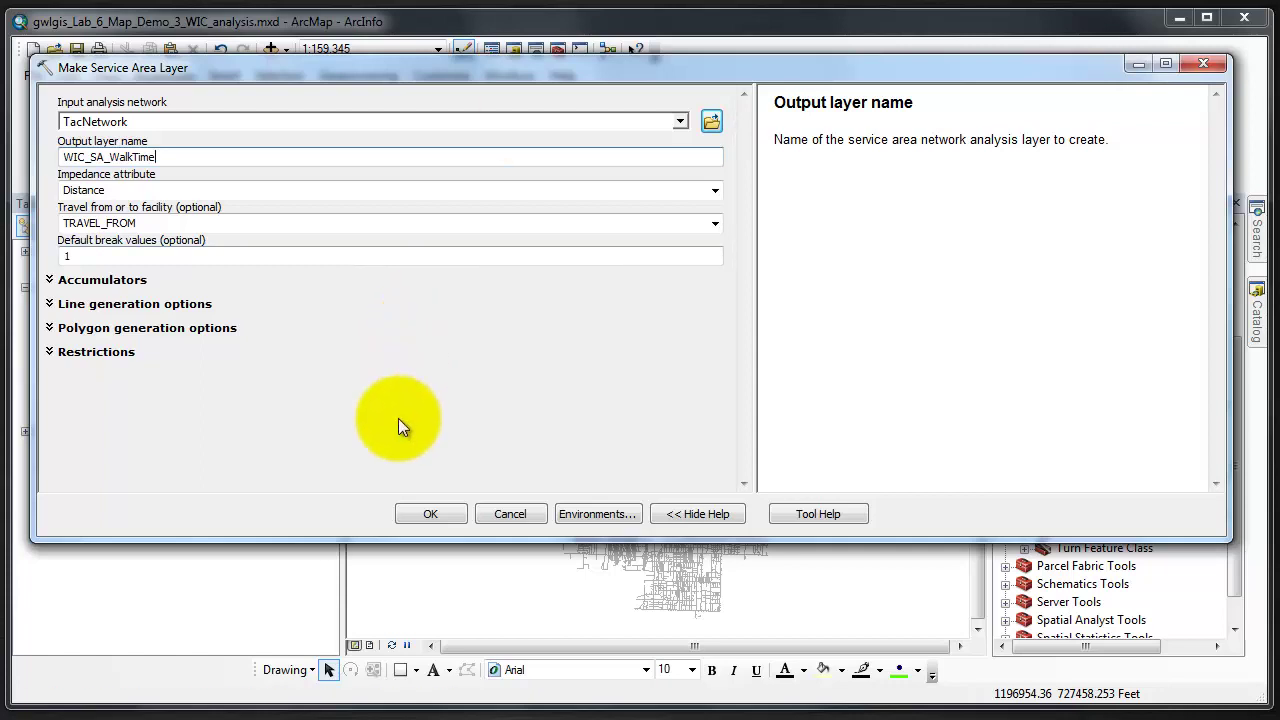
click(715, 190)
click(687, 237)
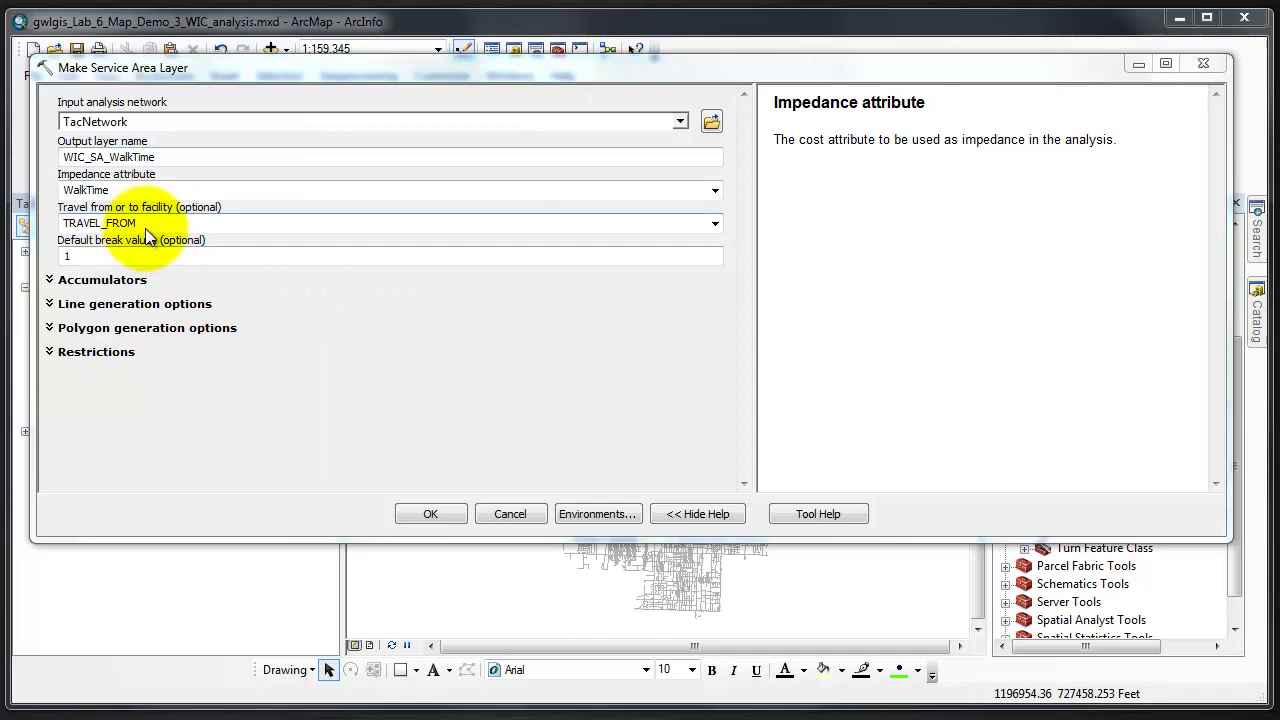
click(712, 224)
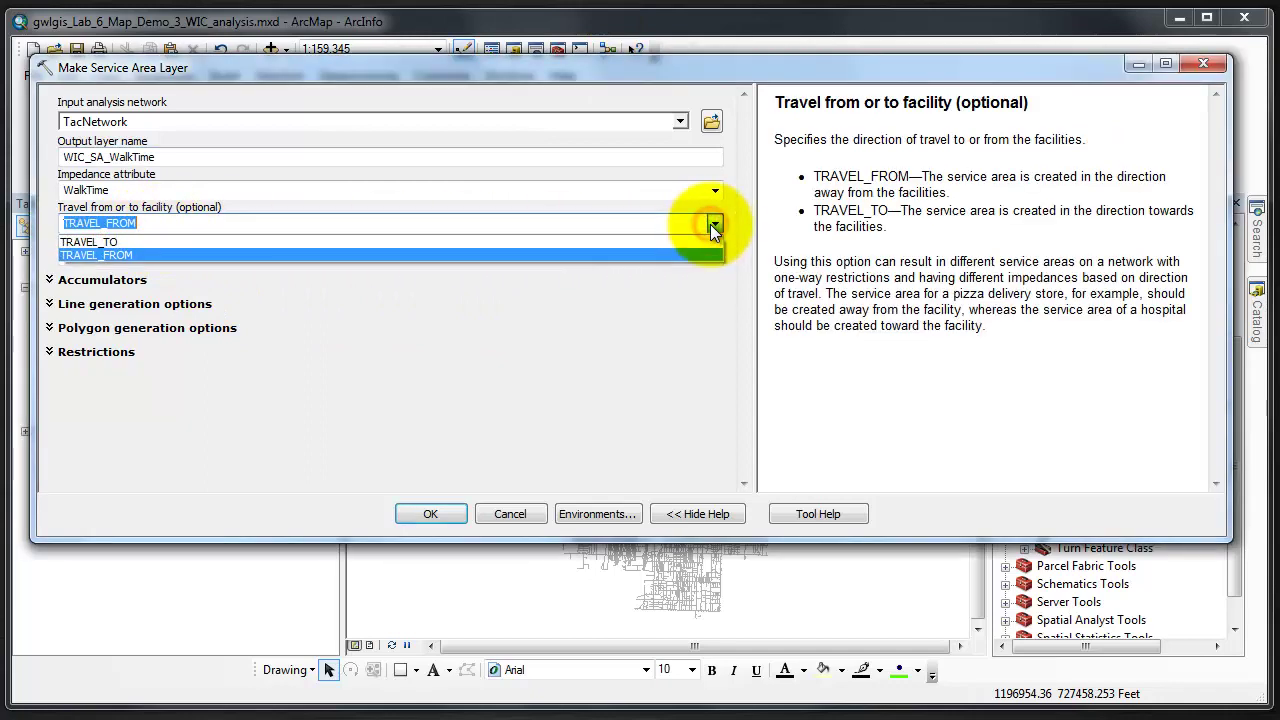
click(698, 238)
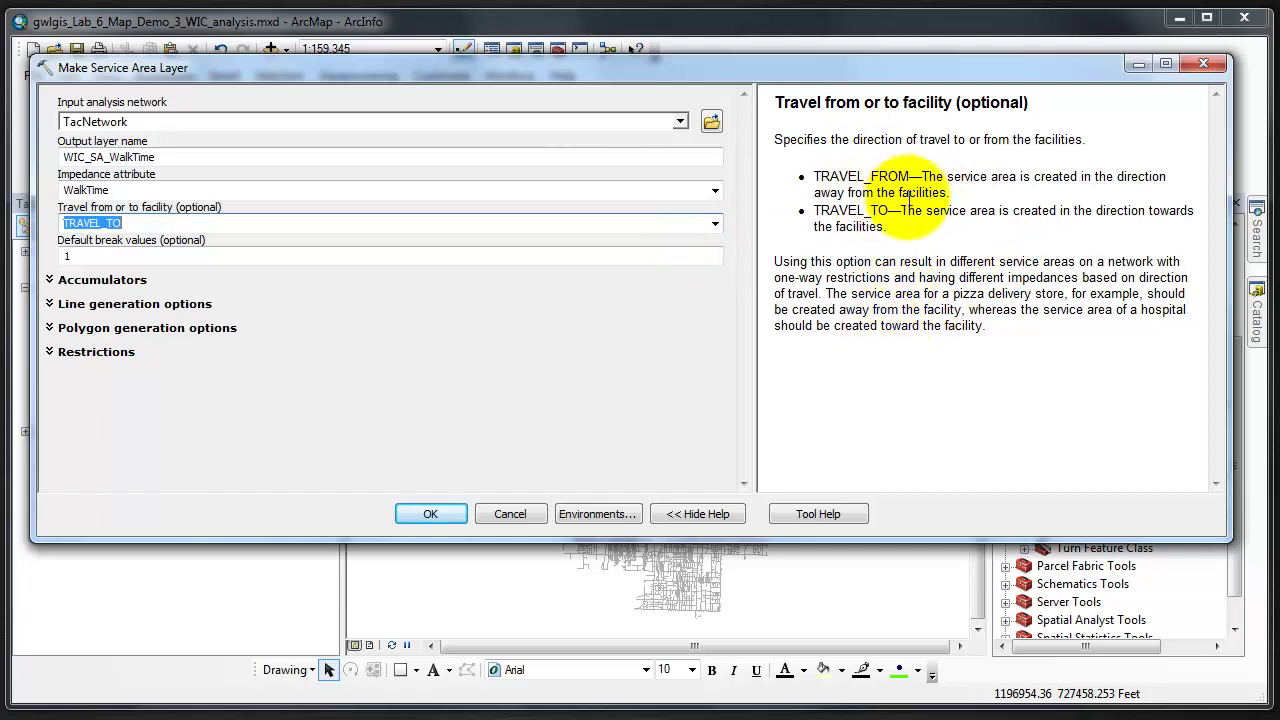
click(186, 255)
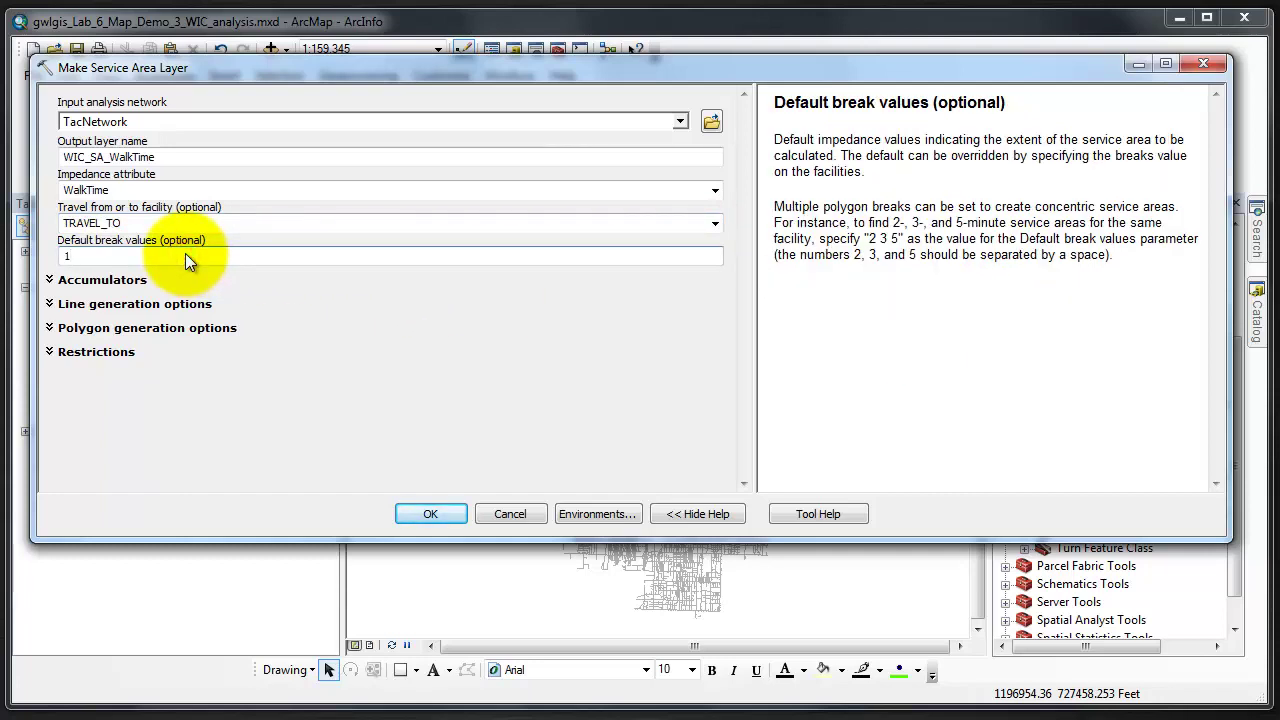
text(5 )
text(10)
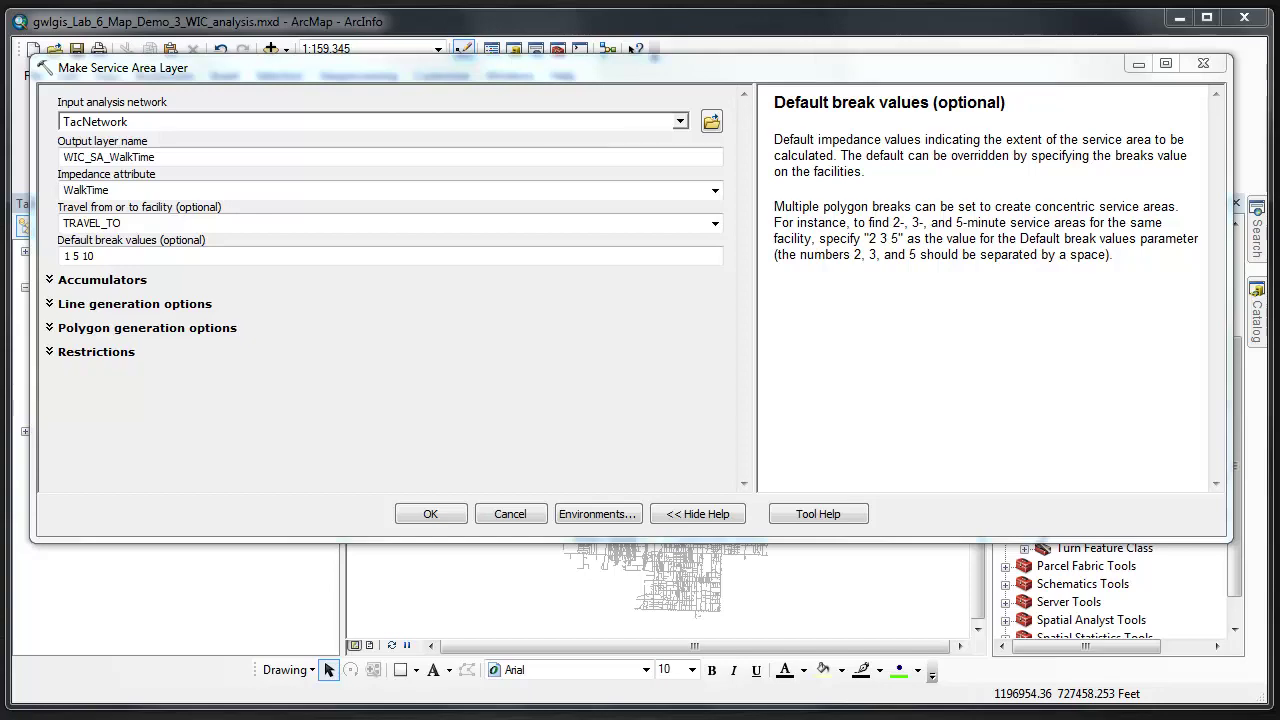
Create the WIC_SA_WalkTime service area layer, then briefly show and hide the Network Analyst window.
click(429, 514)
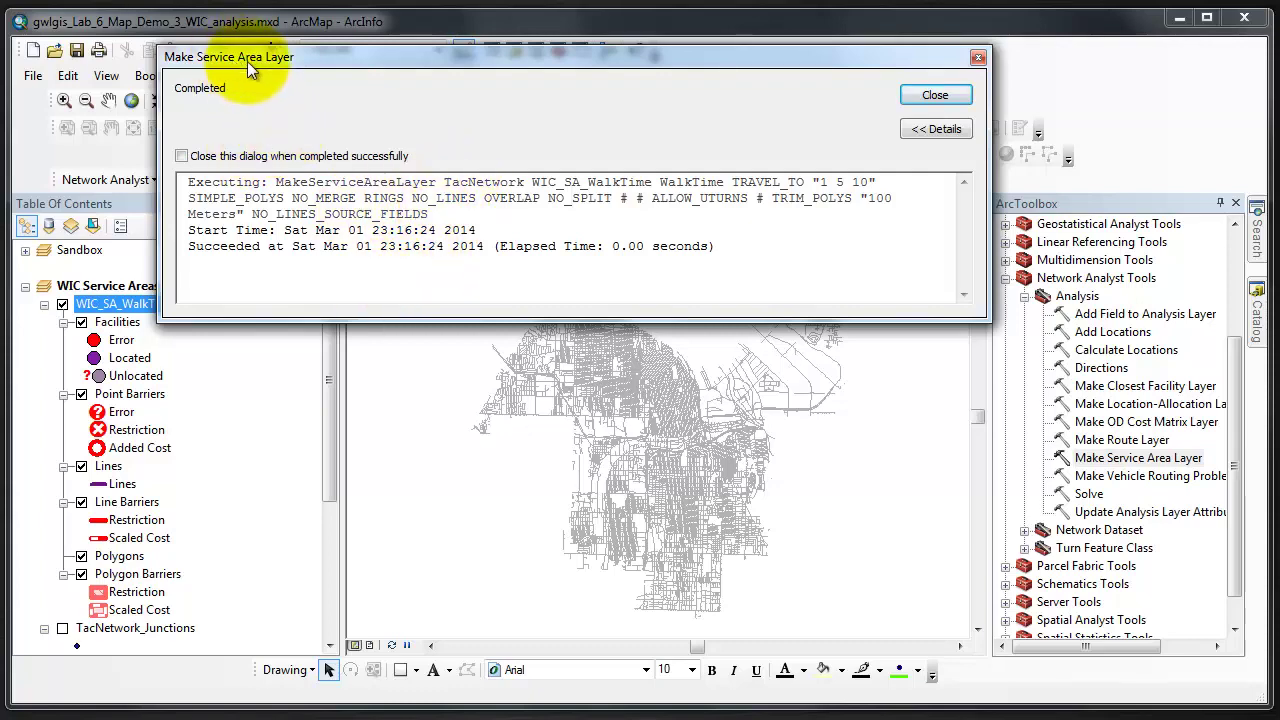
click(935, 95)
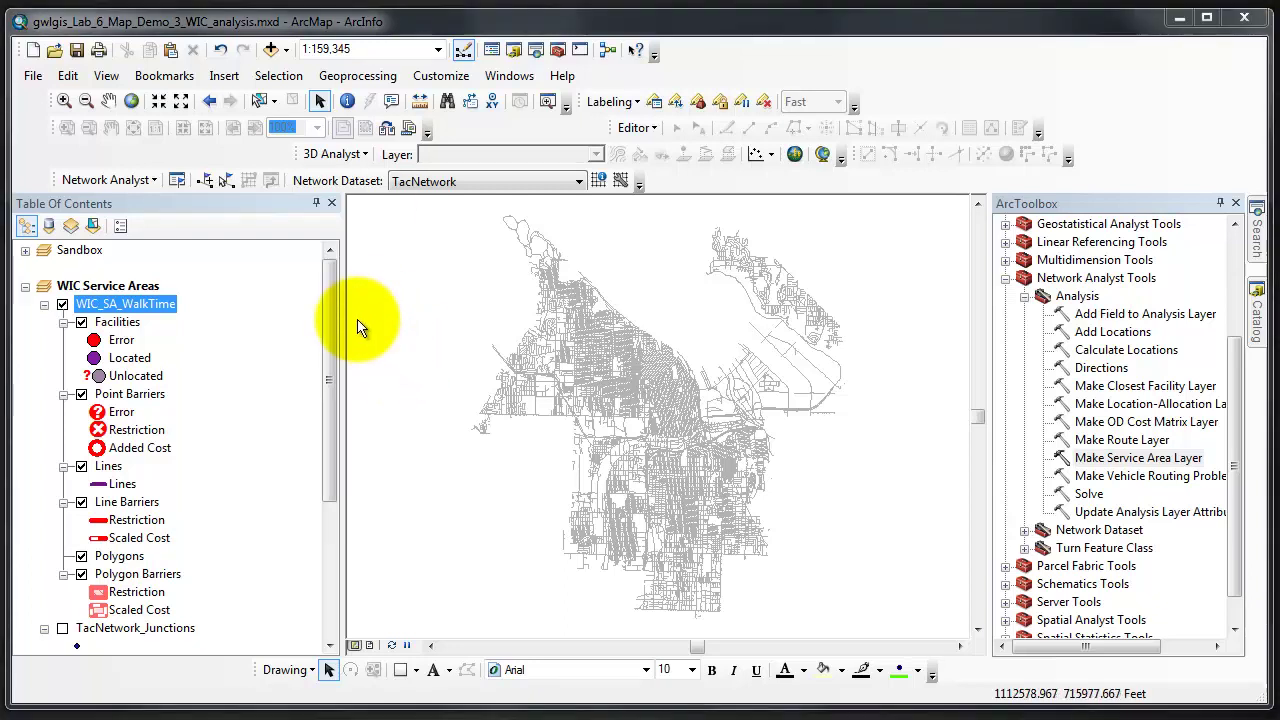
click(177, 182)
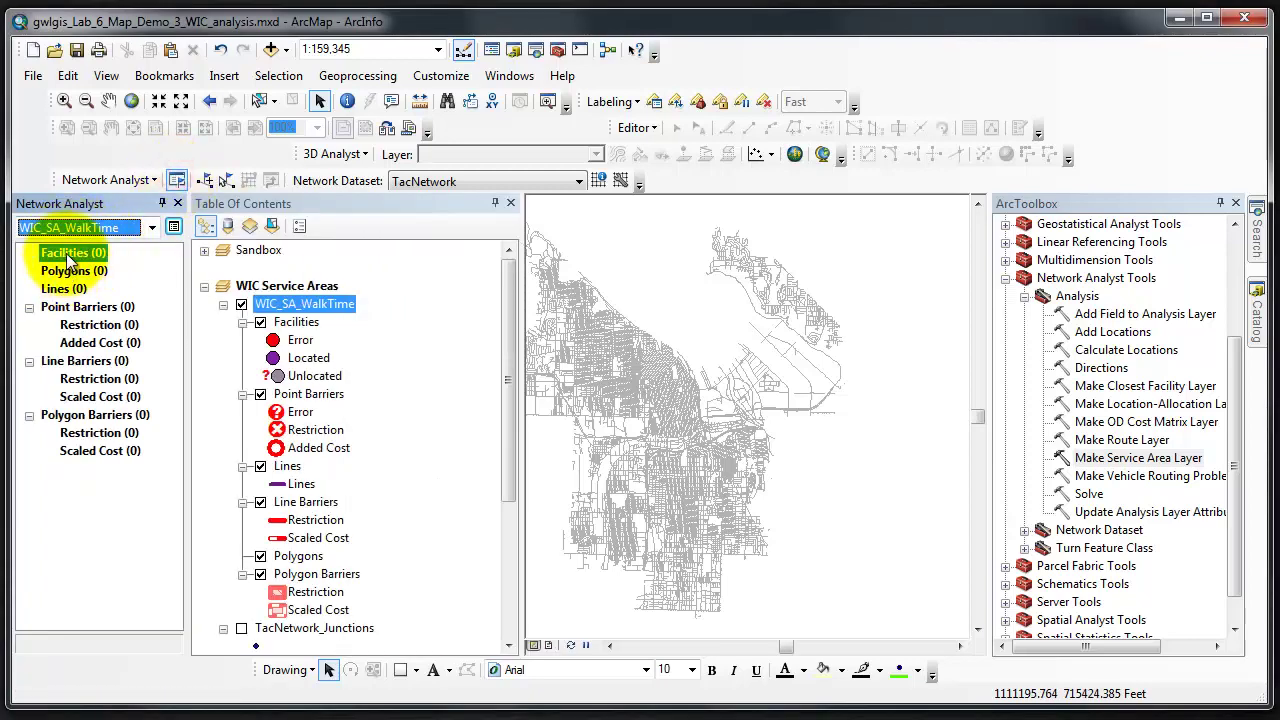
click(178, 202)
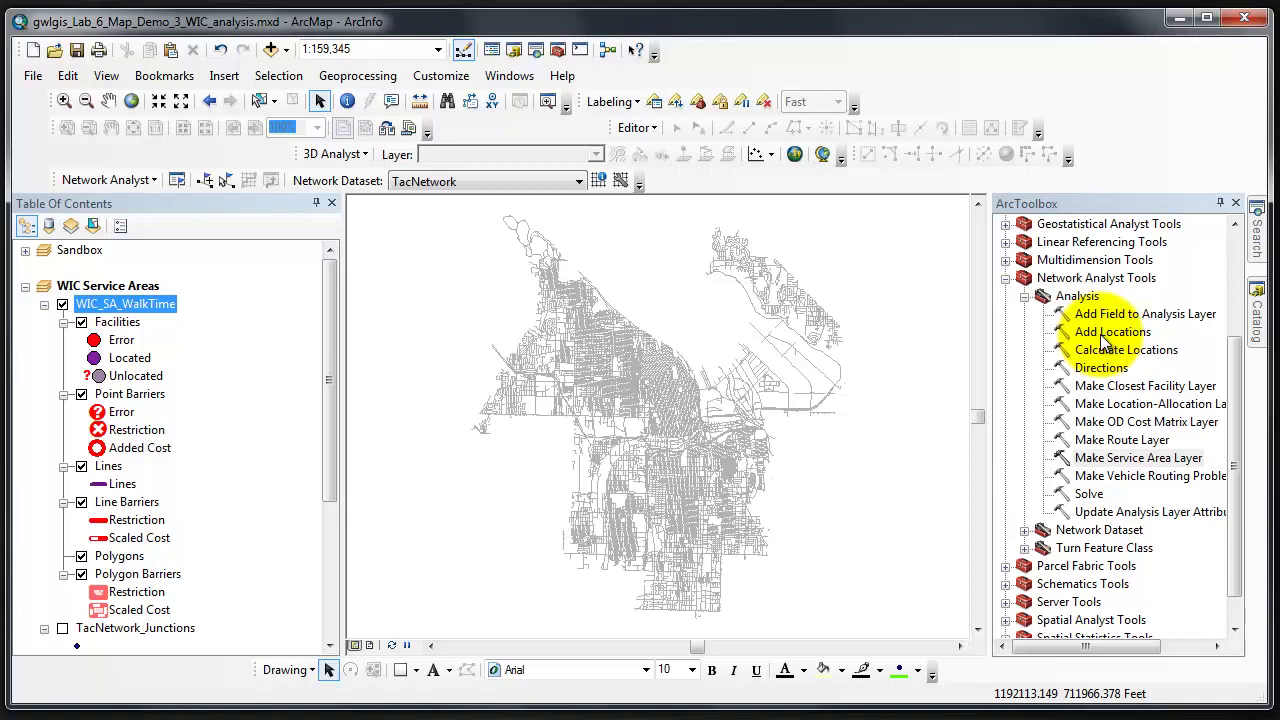
Open Add Locations with WIC_SA_WalkTime as the analysis layer and Facilities as the sublayer.
double_click(1101, 332)
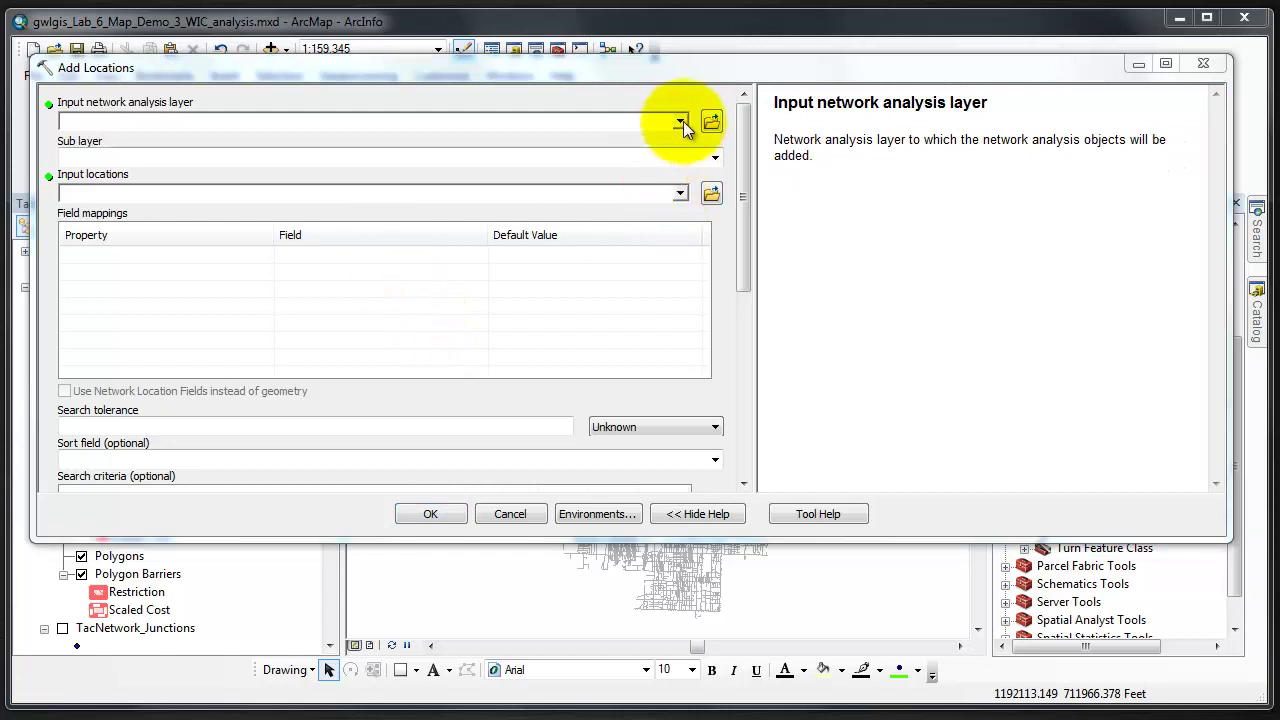
click(680, 121)
click(176, 141)
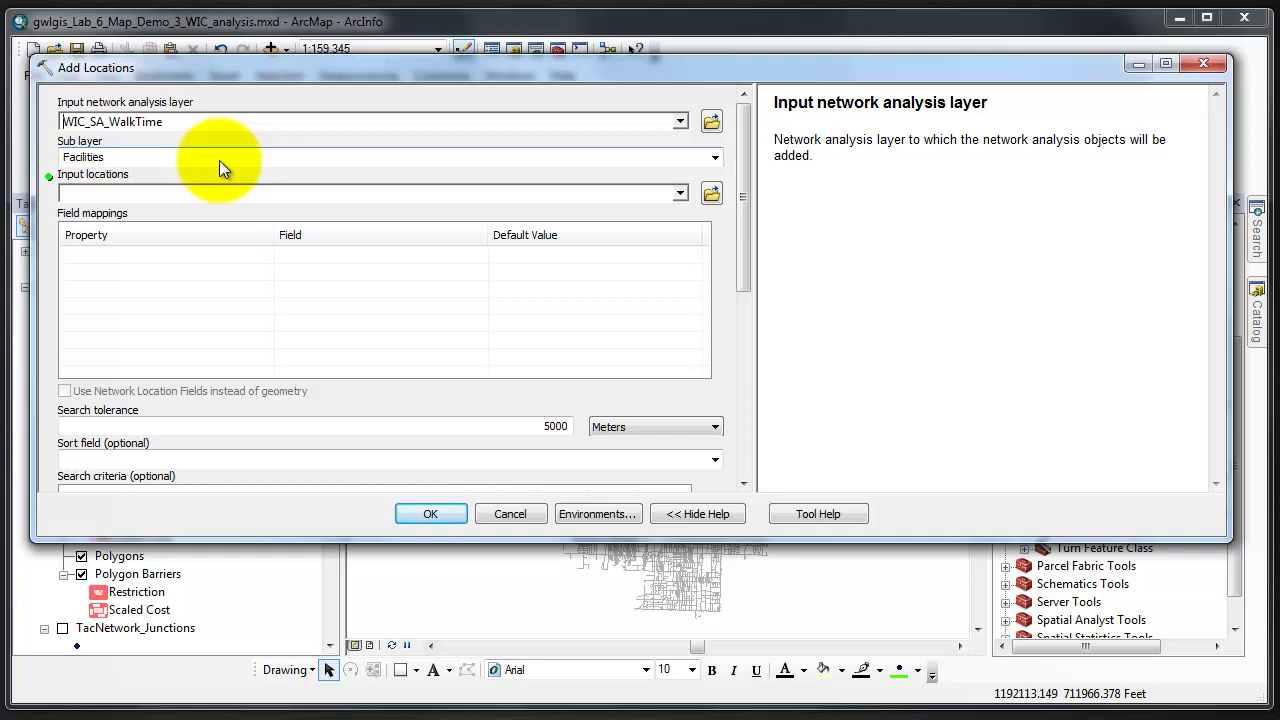
click(679, 194)
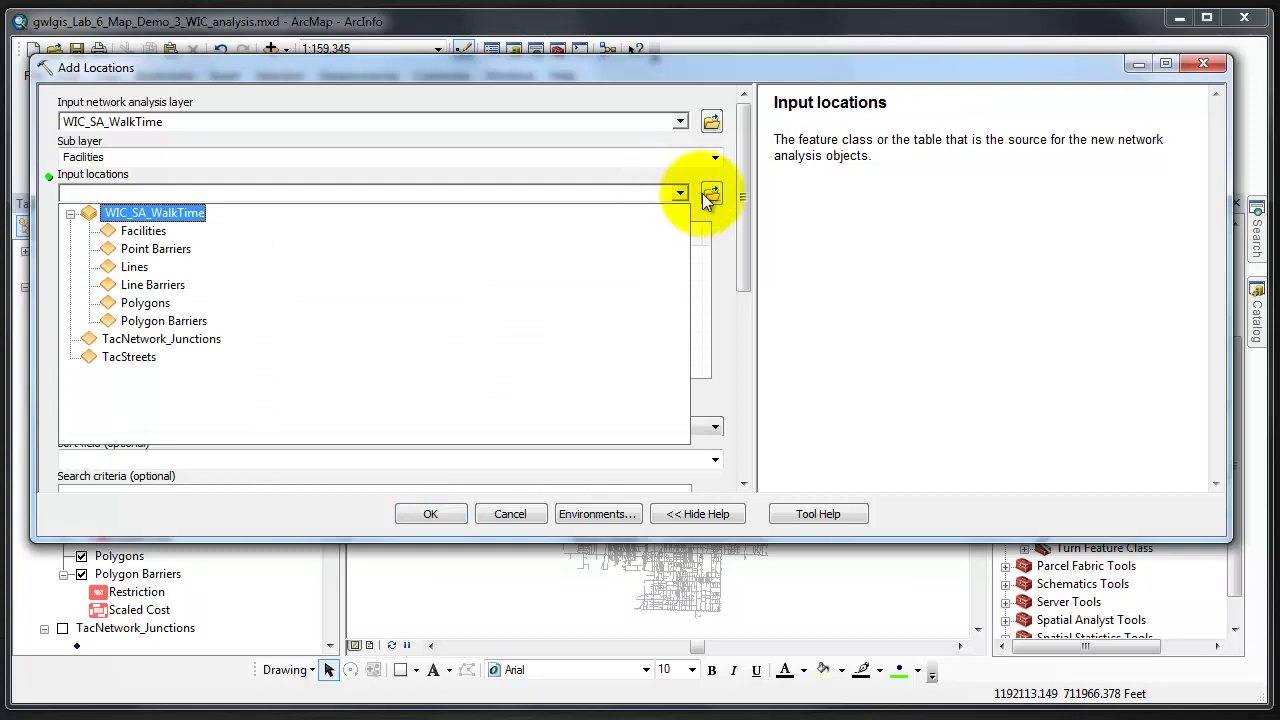
Set input locations to Tac_WIC_Retail in Lab6Geodatabase.gdb's Lab6_FeatureDataset.
click(711, 193)
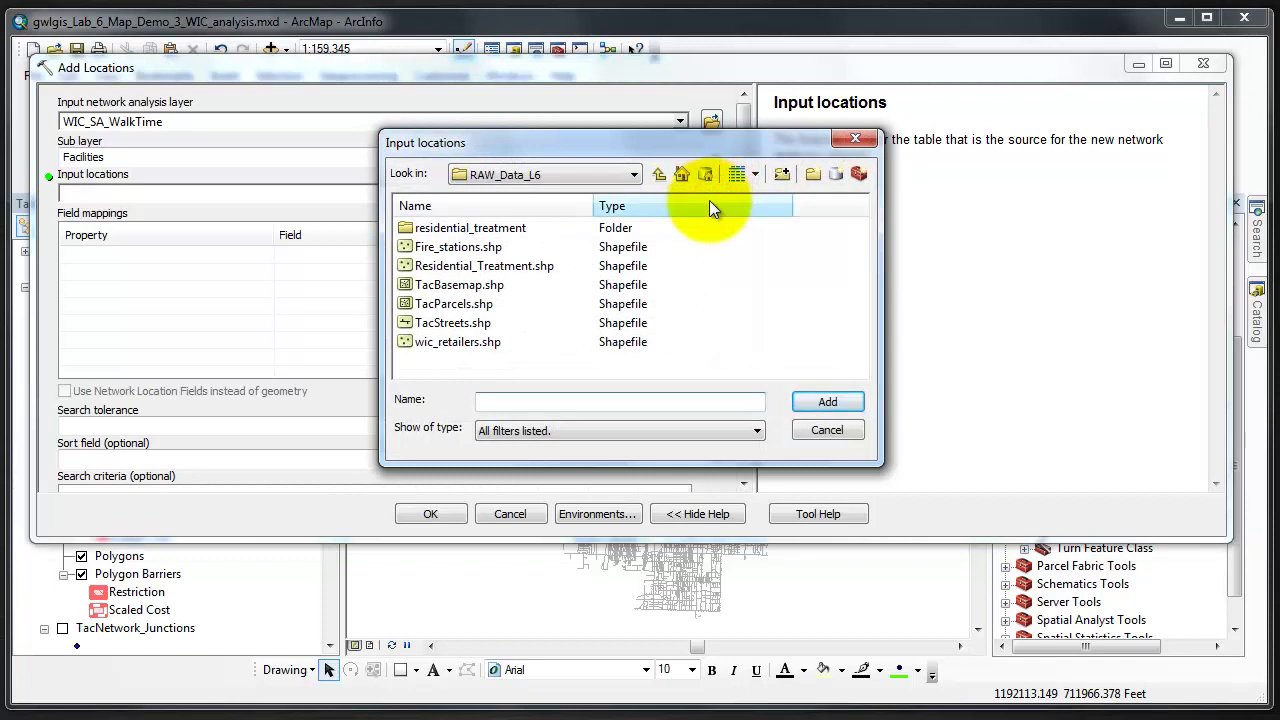
click(658, 177)
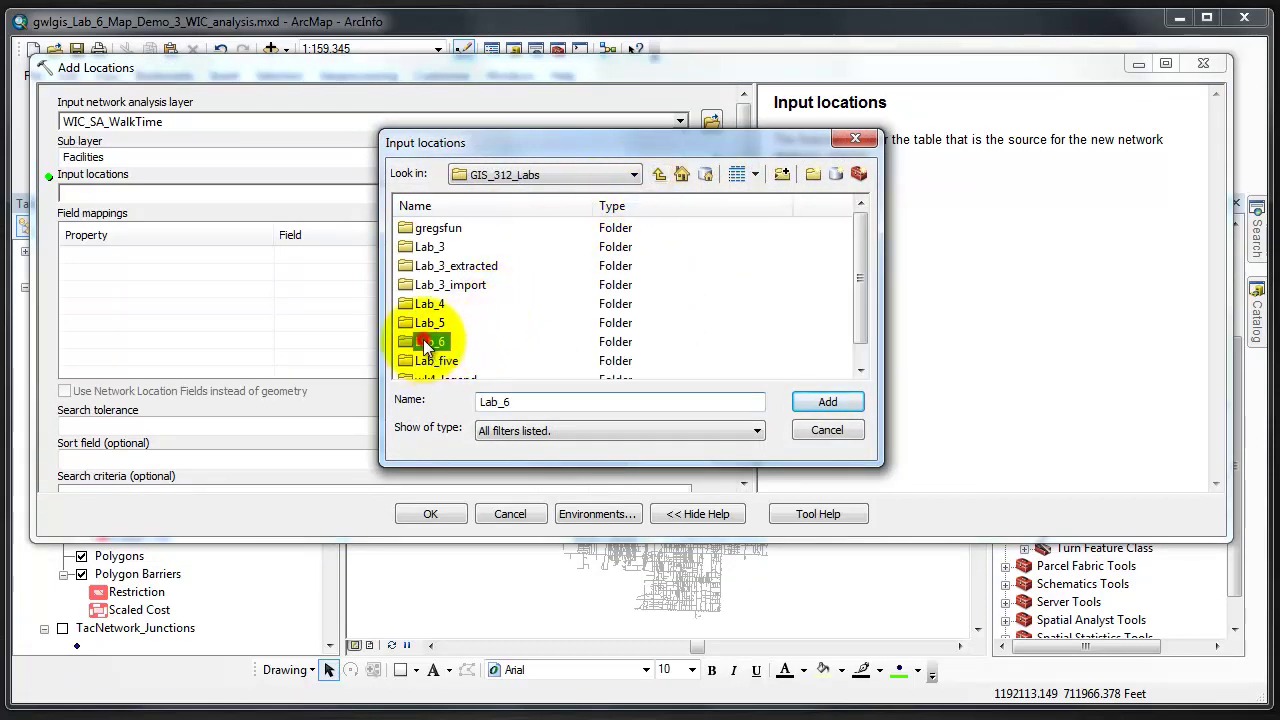
double_click(430, 341)
double_click(436, 228)
double_click(436, 230)
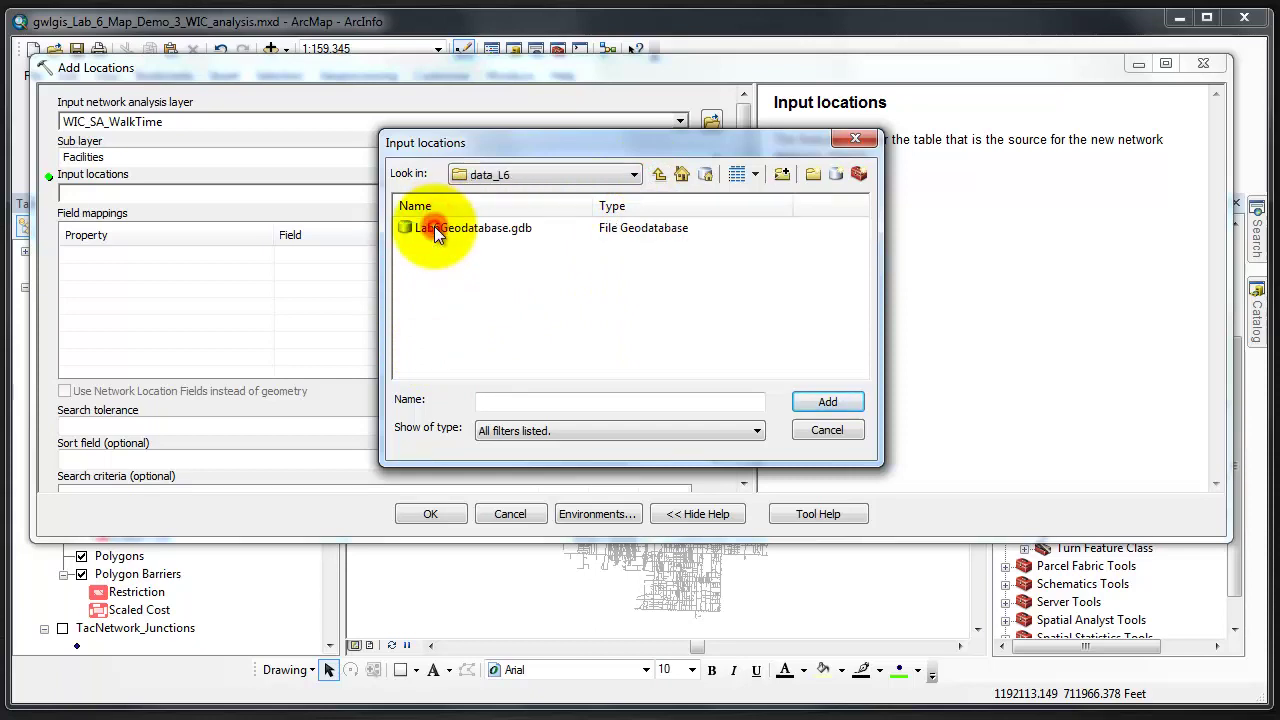
double_click(434, 228)
double_click(431, 231)
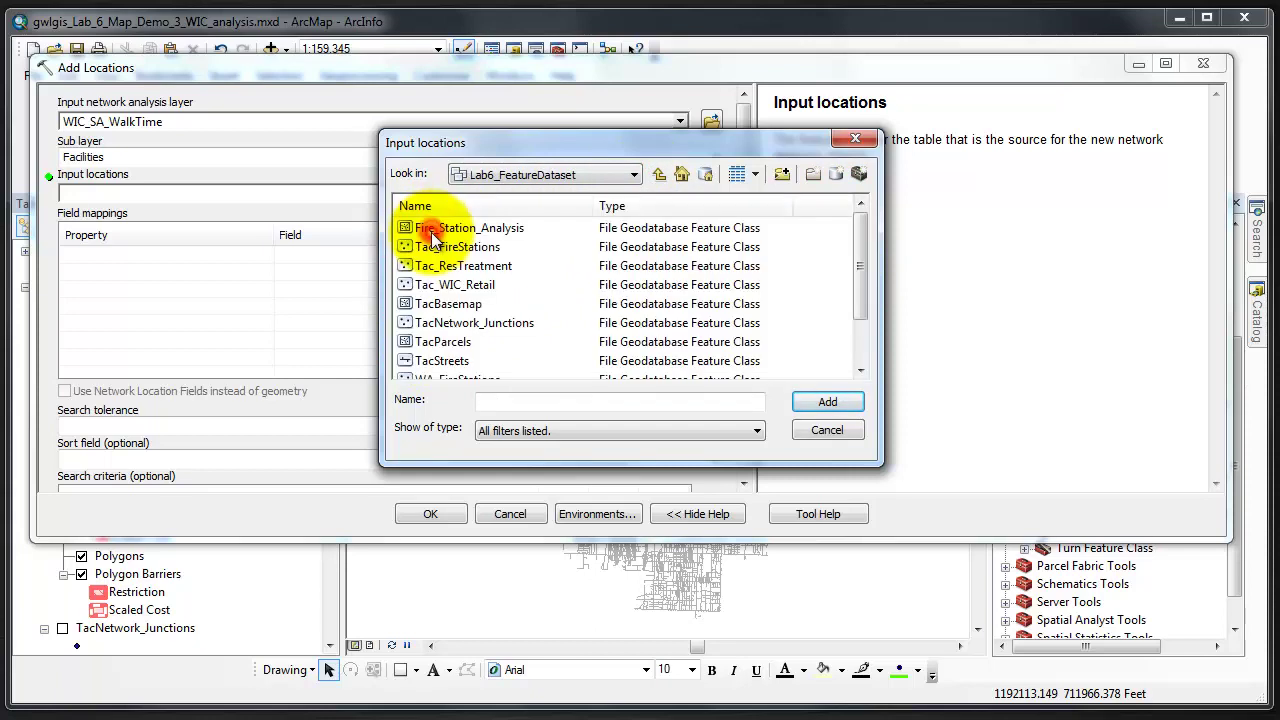
click(441, 287)
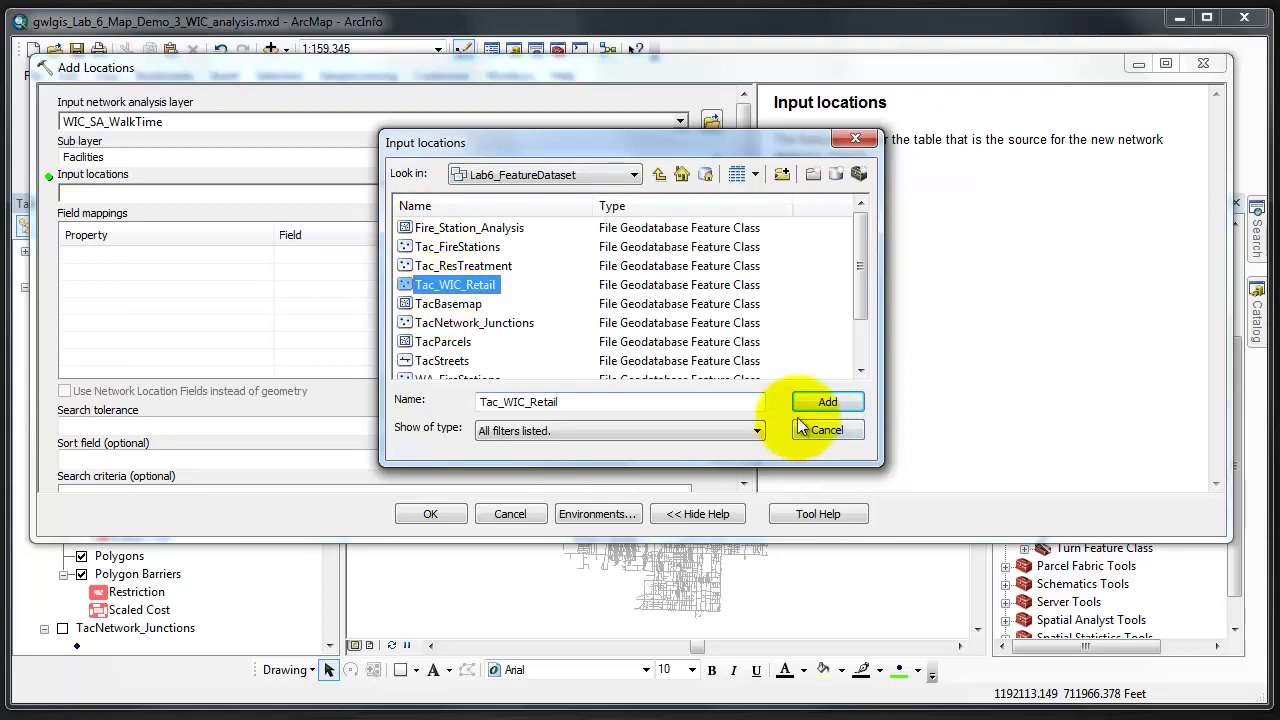
click(825, 404)
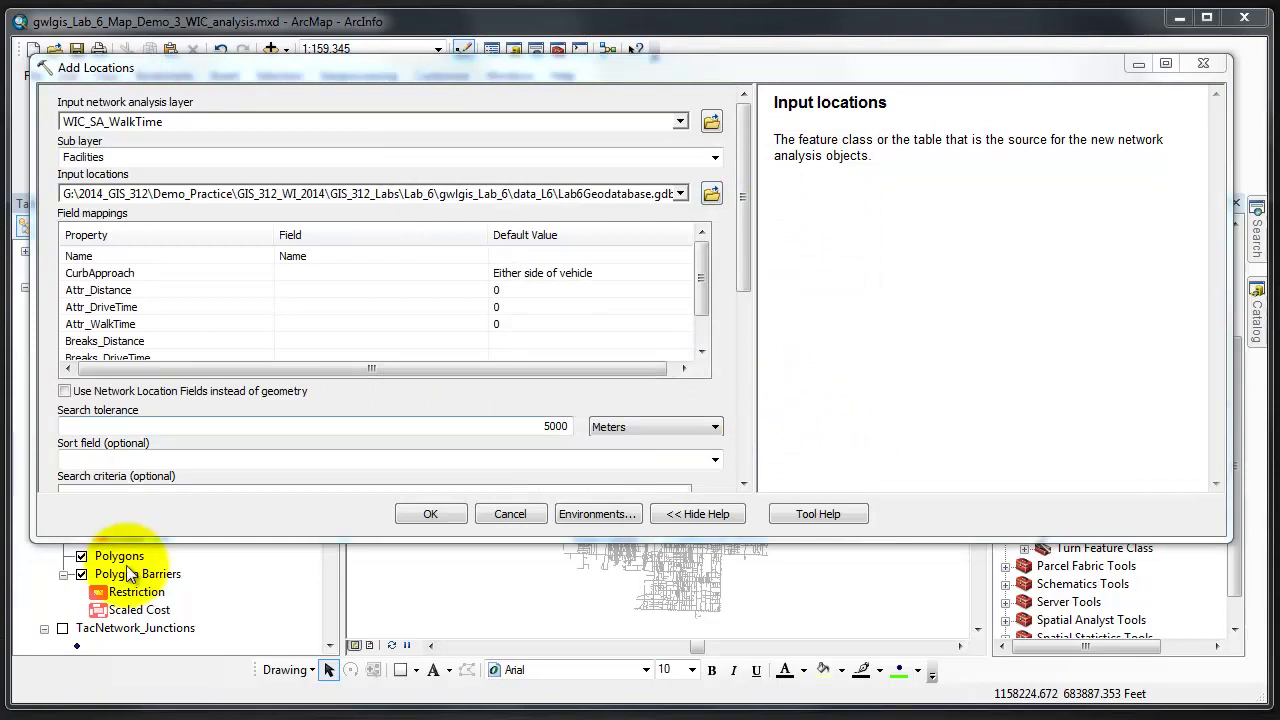
Run Add Locations to place the 17 WIC retailers as facilities, then close the report.
click(432, 514)
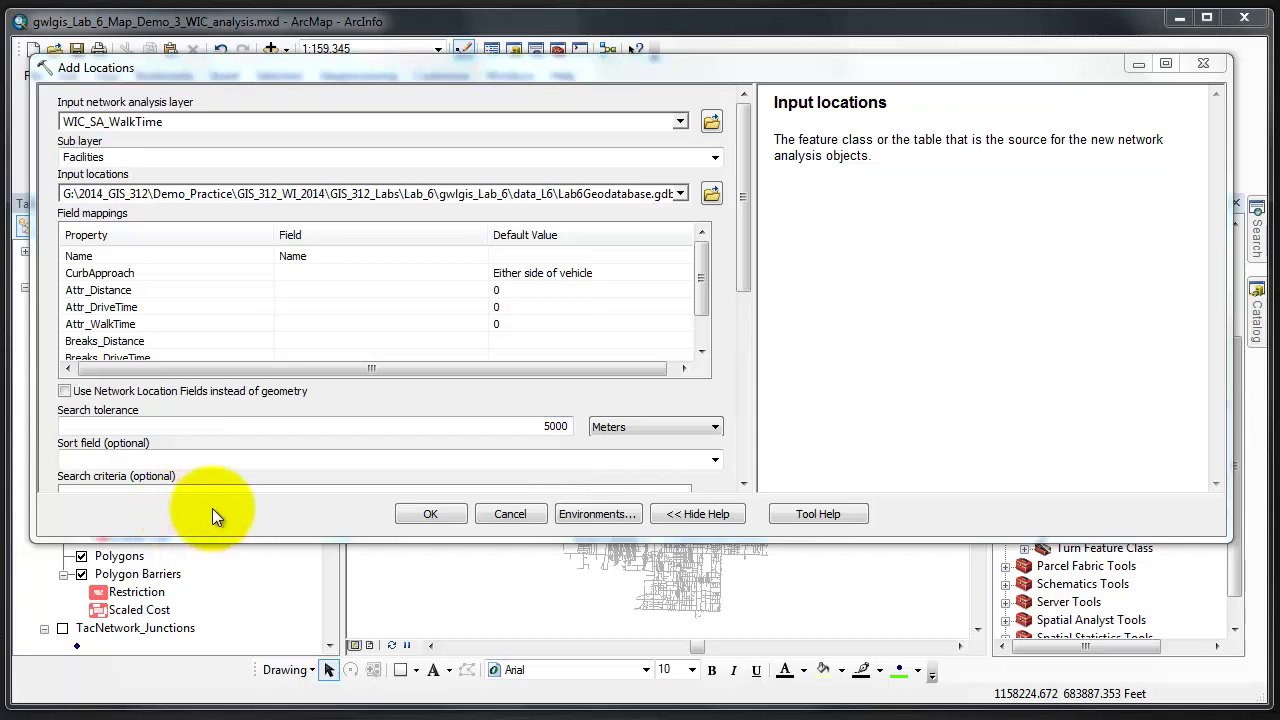
click(438, 513)
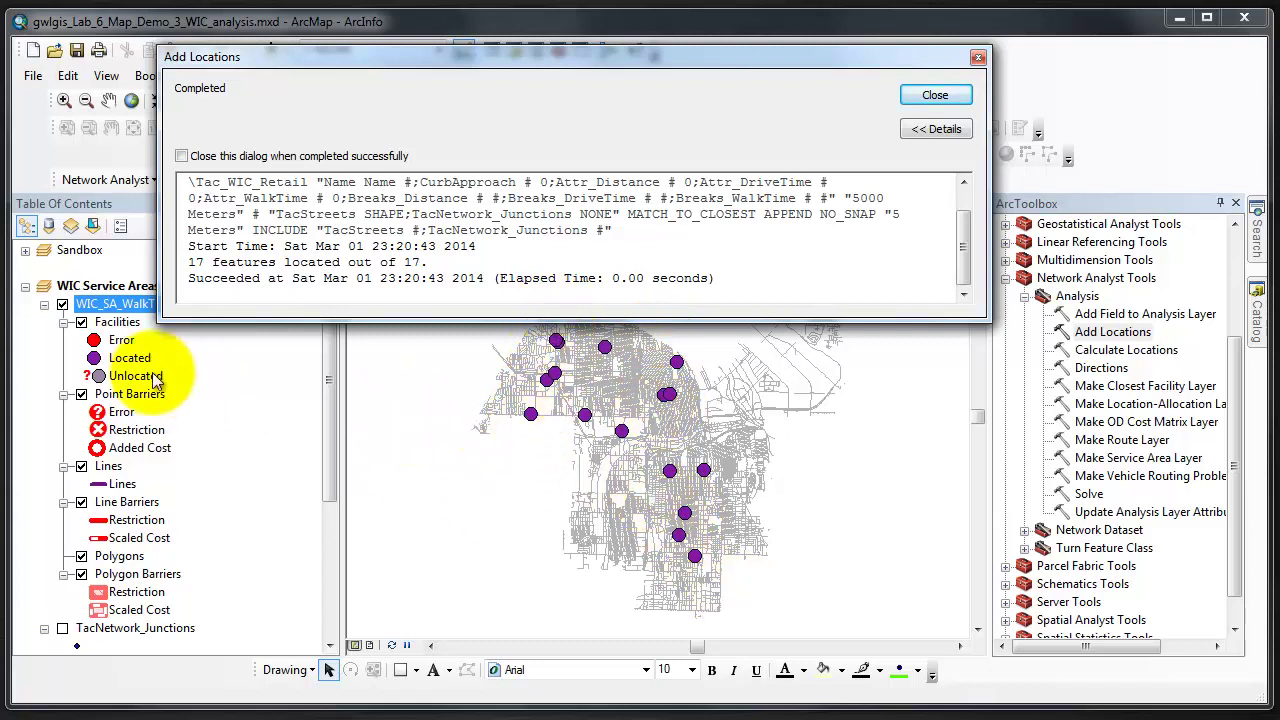
click(937, 96)
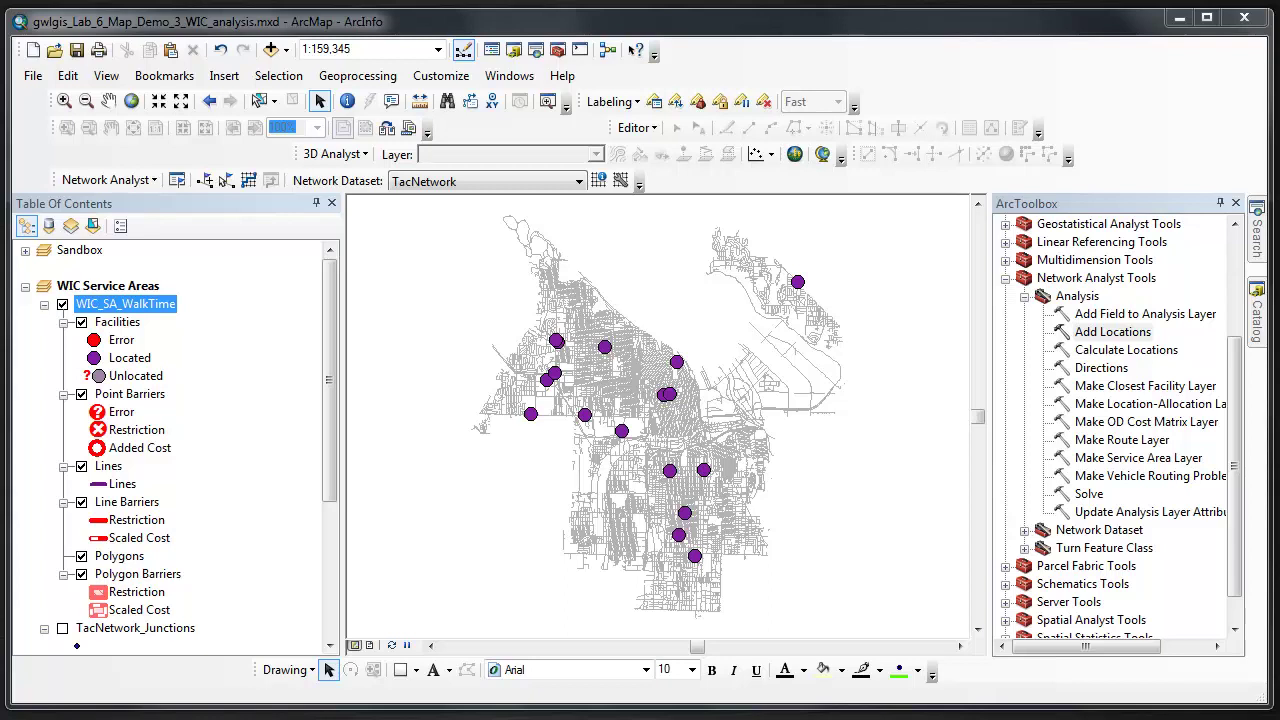
Open the Solve tool from Network Analyst Tools > Analysis.
click(1087, 494)
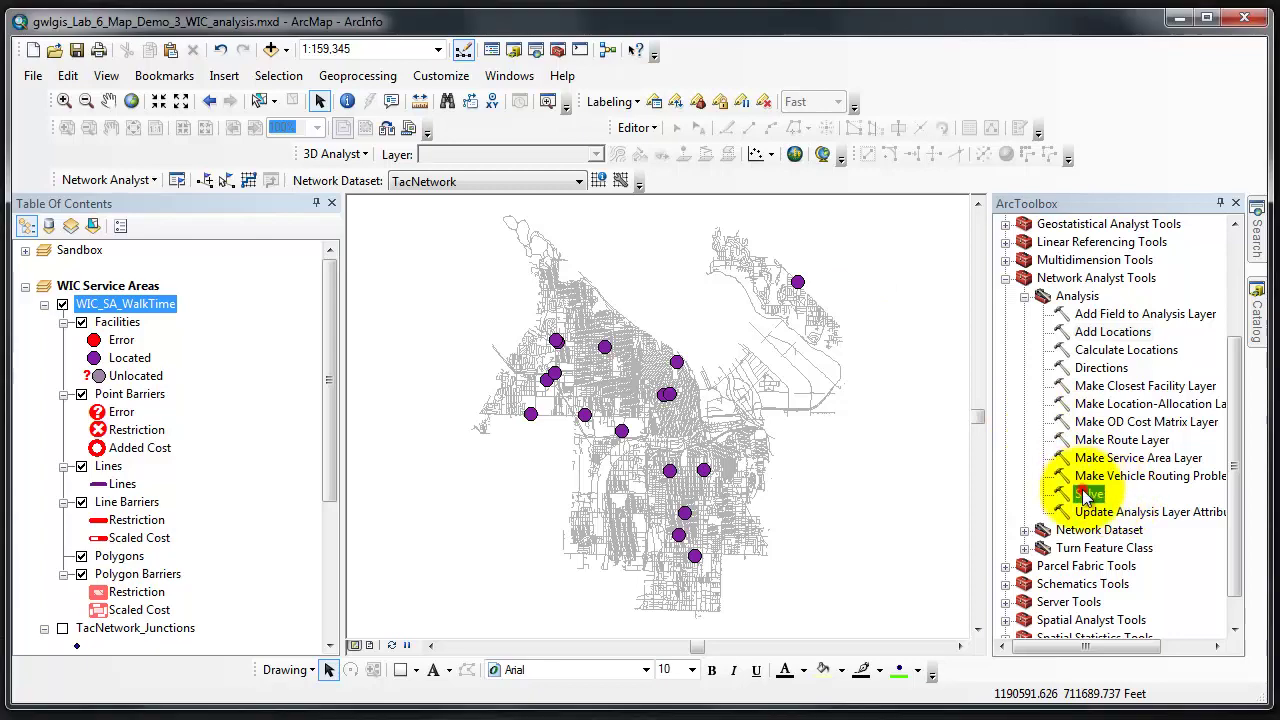
double_click(1087, 494)
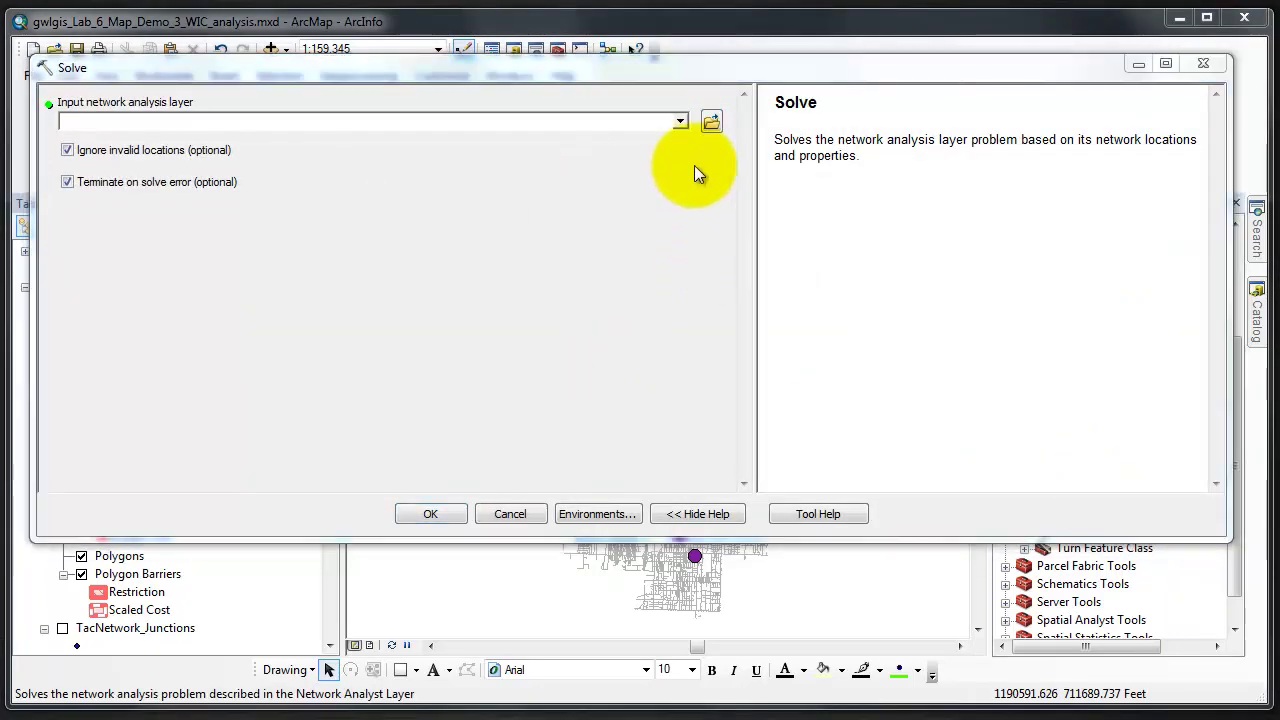
Solve WIC_SA_WalkTime to generate the 1, 5 and 10 minute walk-time polygons.
click(680, 121)
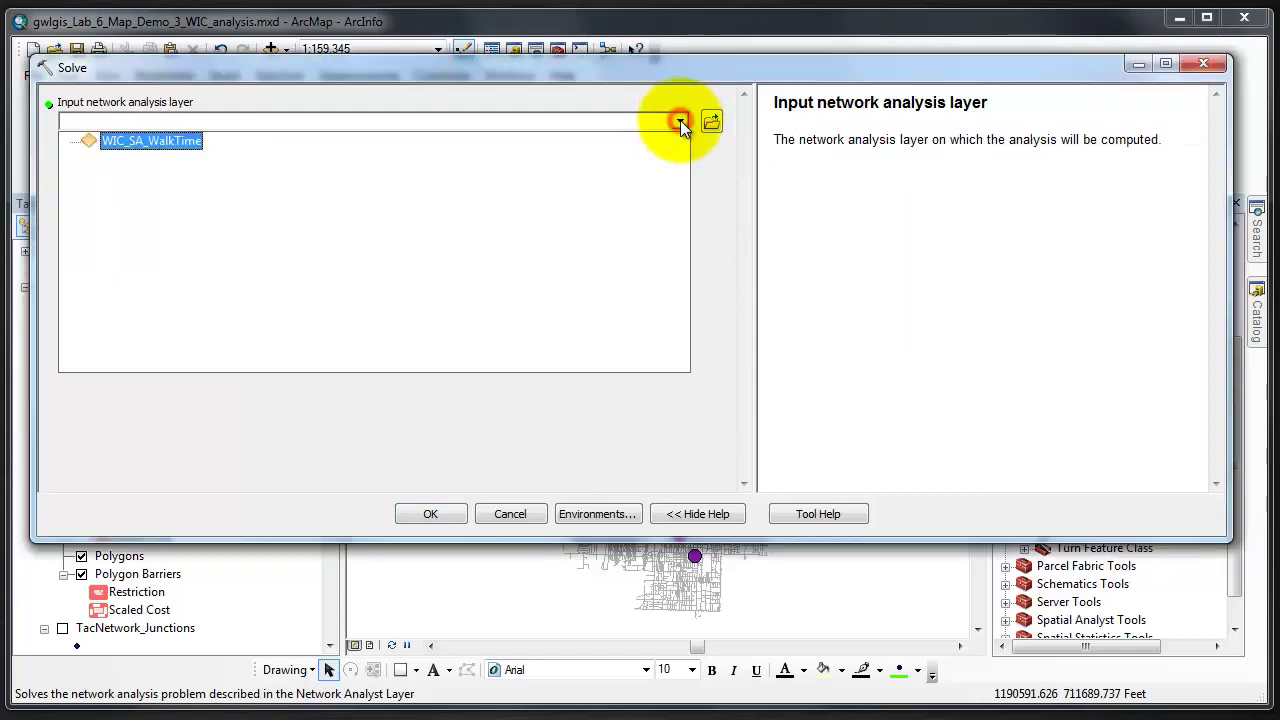
click(149, 141)
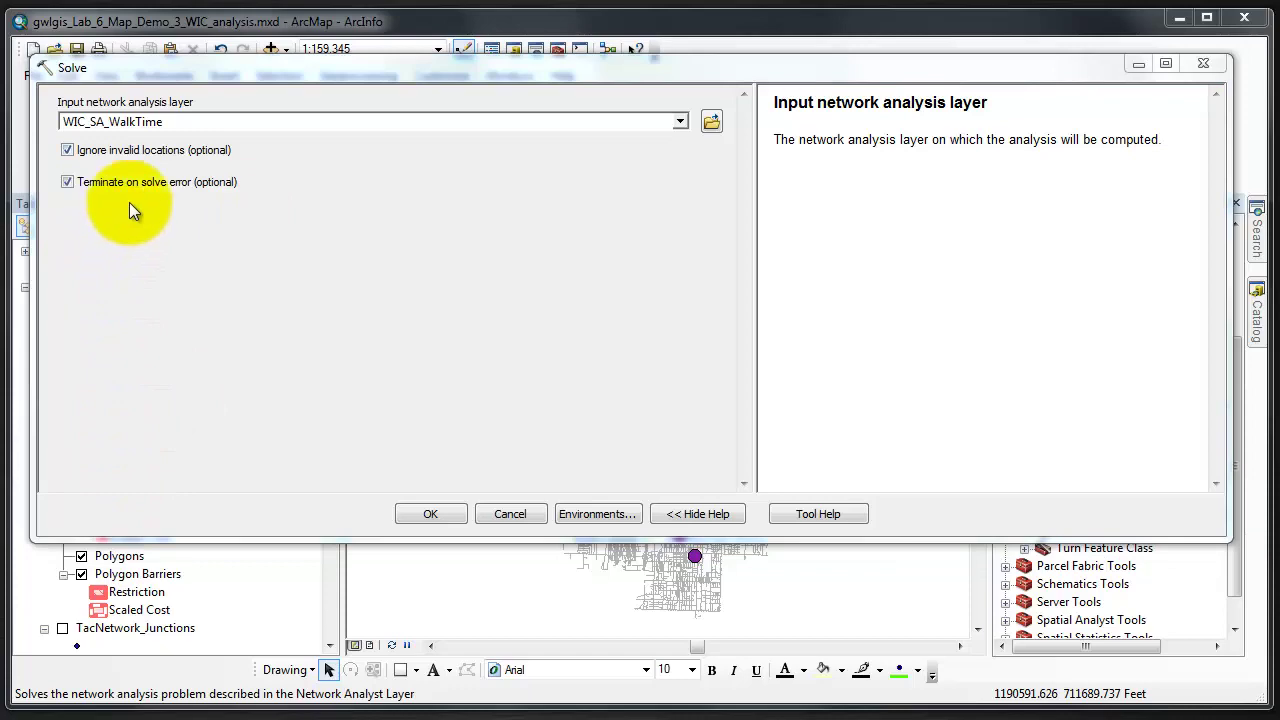
click(433, 510)
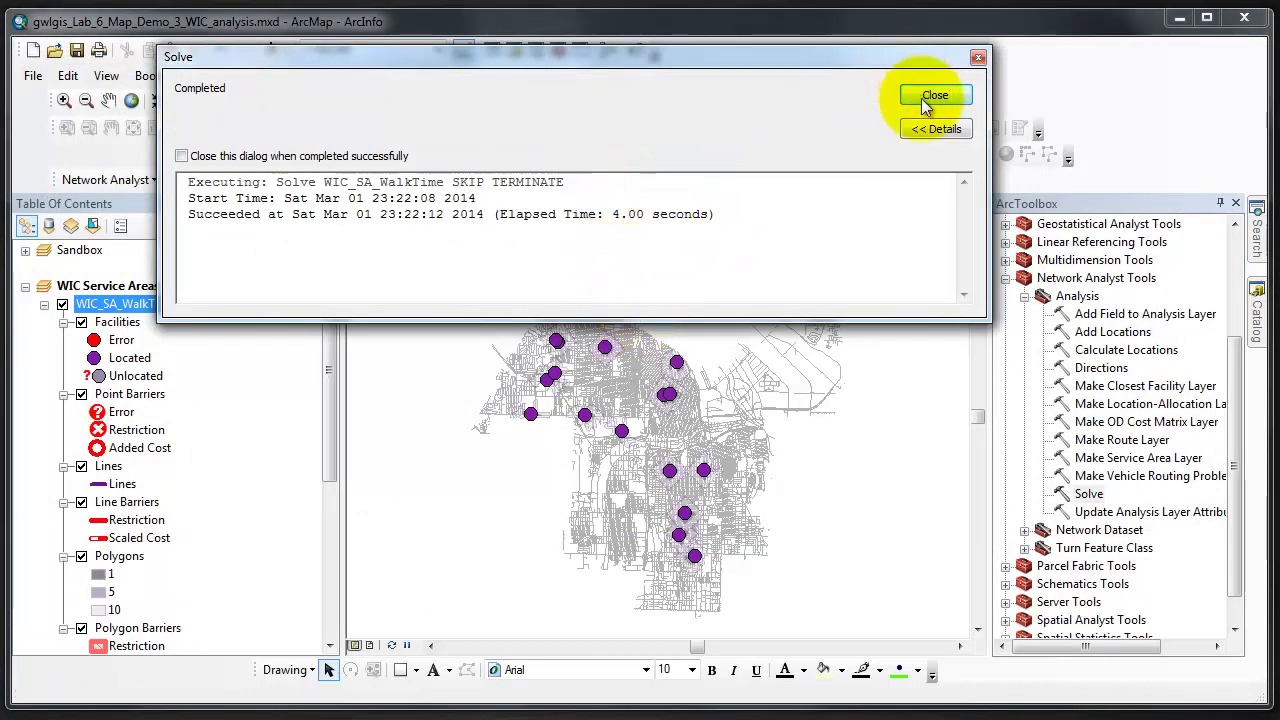
click(922, 99)
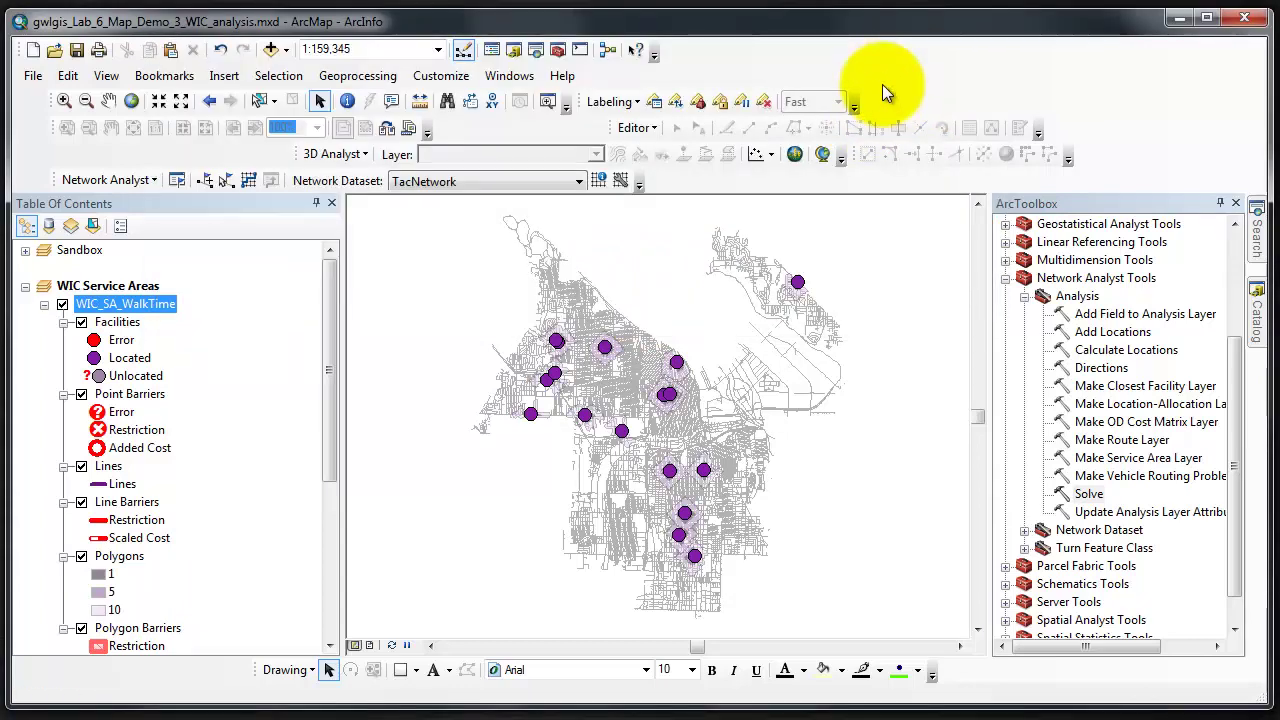